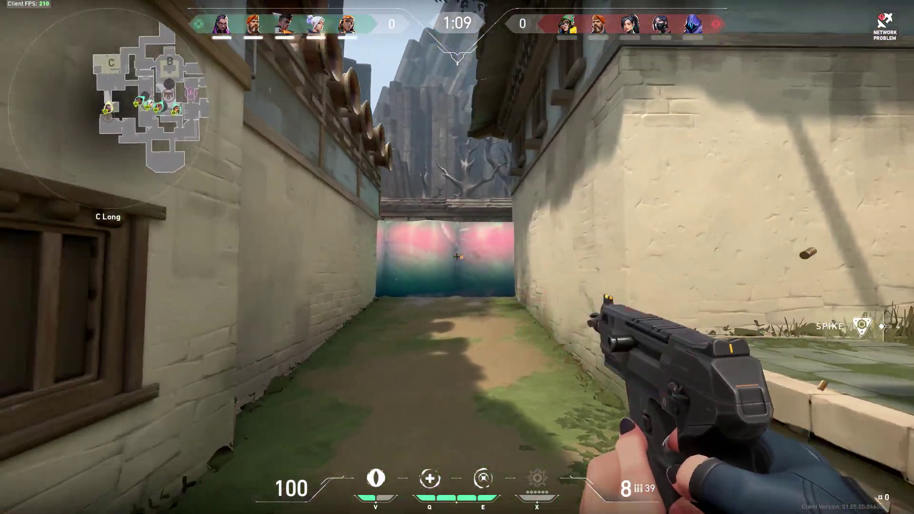
Fire down C Long, reload, advance and fire again, leaving 12 rounds in the magazine.
left_click(457, 257)
key("r")
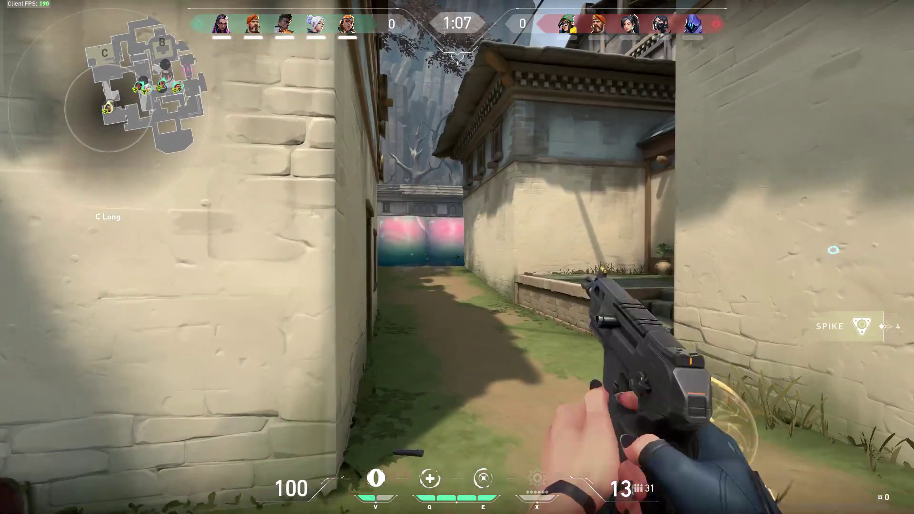
key("w")
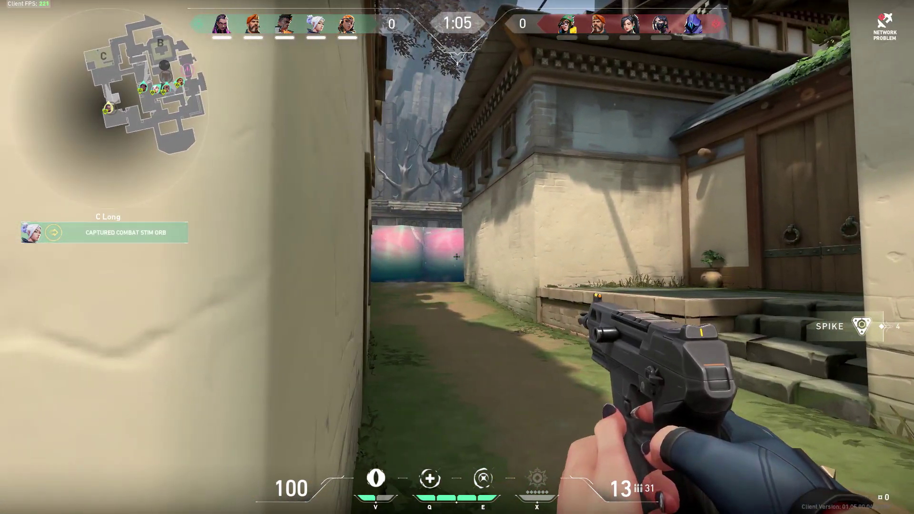
left_click(456, 257)
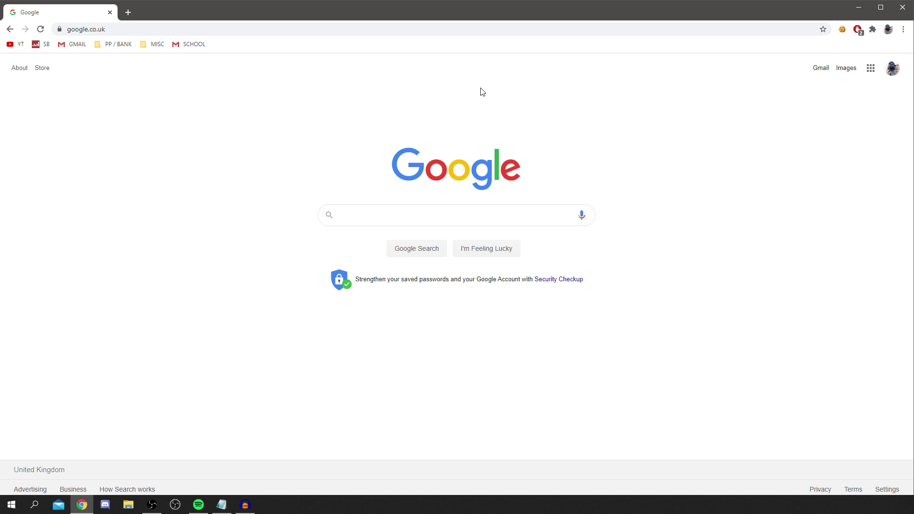
Search Google for 'riotgames'.
left_click(370, 215)
type("riotgames")
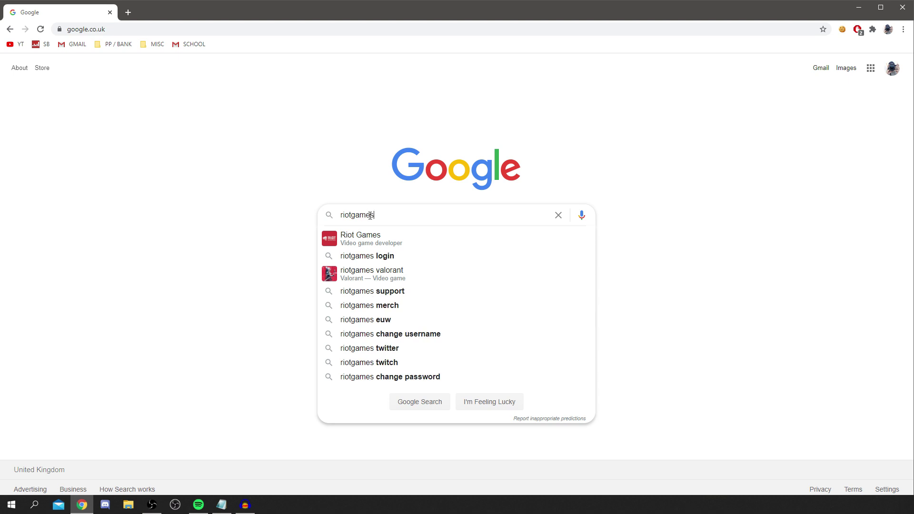
key("Return")
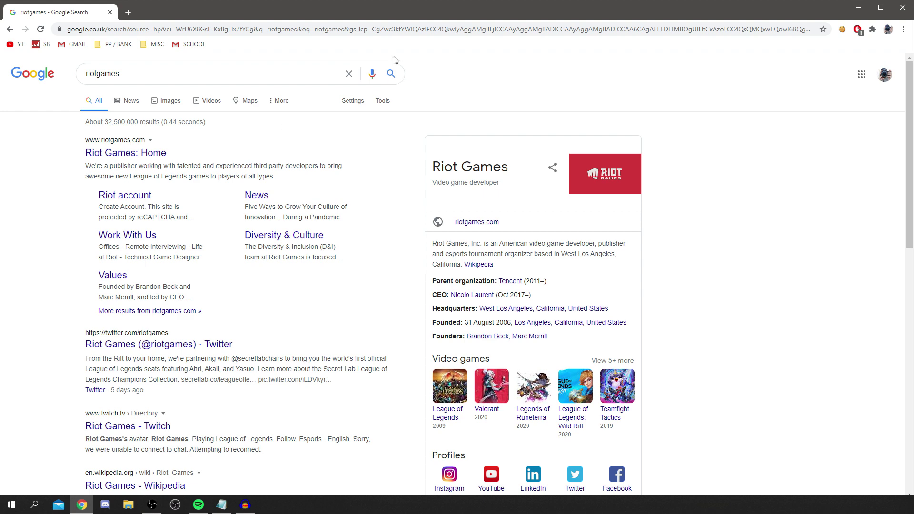
Open the Riot Games: Home result and browse its game listings.
left_click(121, 149)
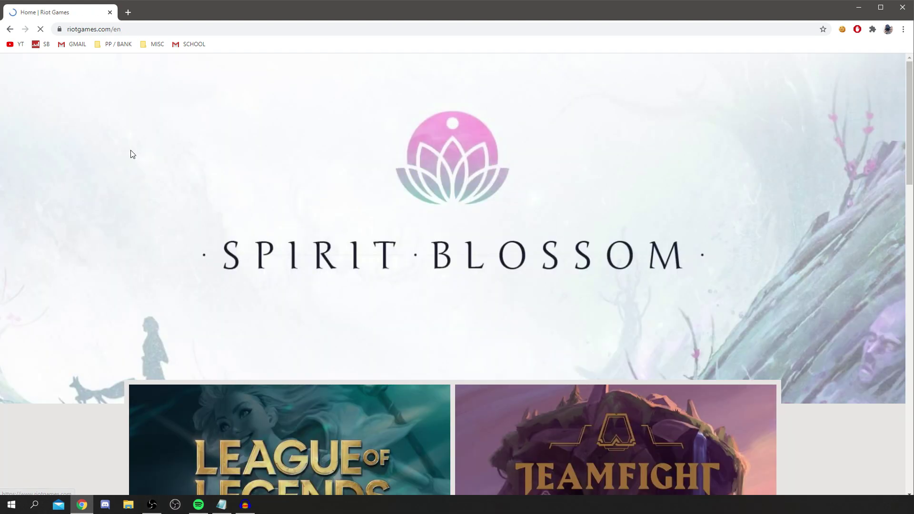
scroll(119, 175, "down", 10)
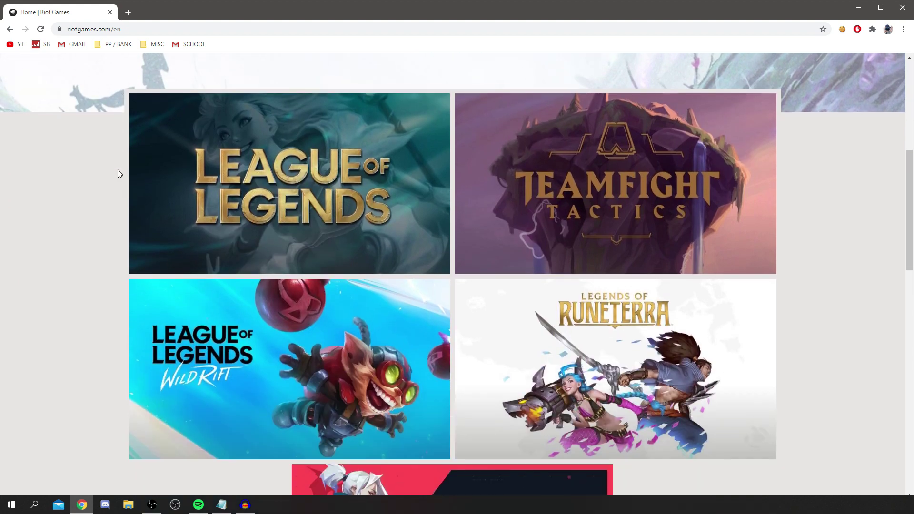
scroll(118, 170, "up", 1)
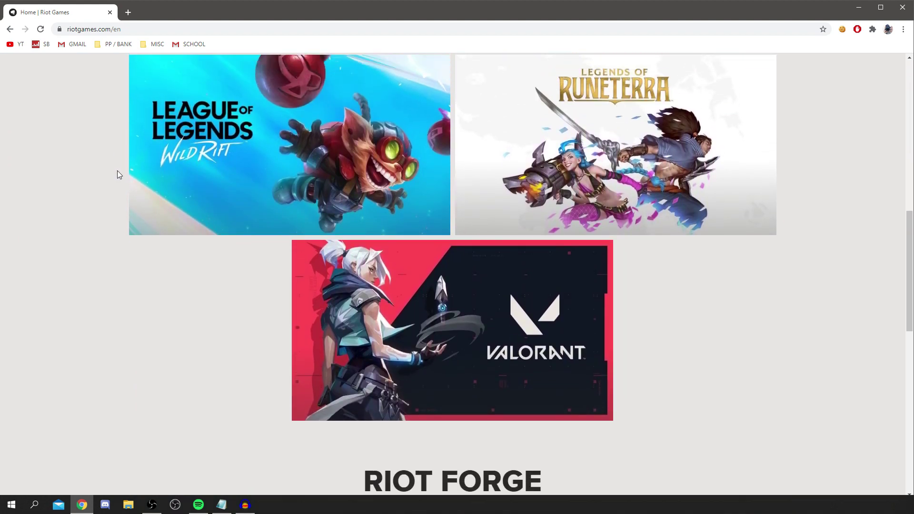
mouse_move(340, 346)
scroll(340, 346, "up", 4)
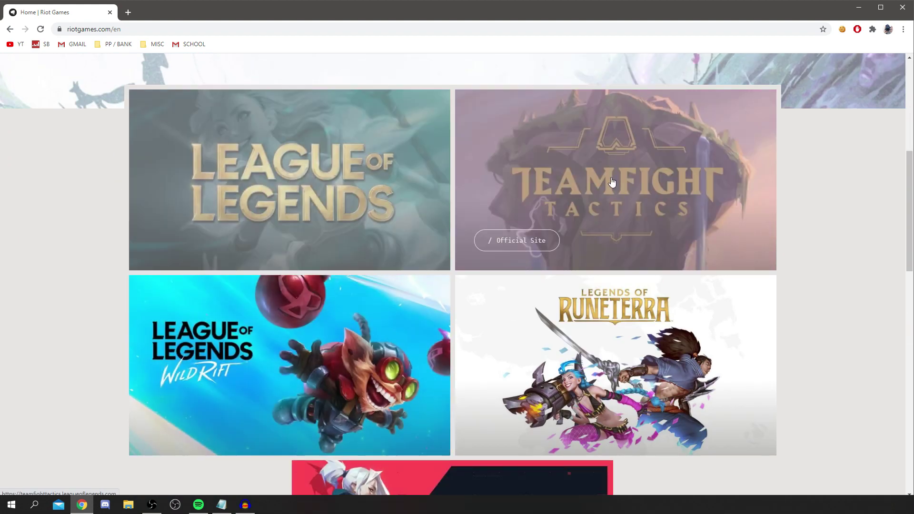
scroll(571, 309, "down", 3)
scroll(562, 317, "down", 2)
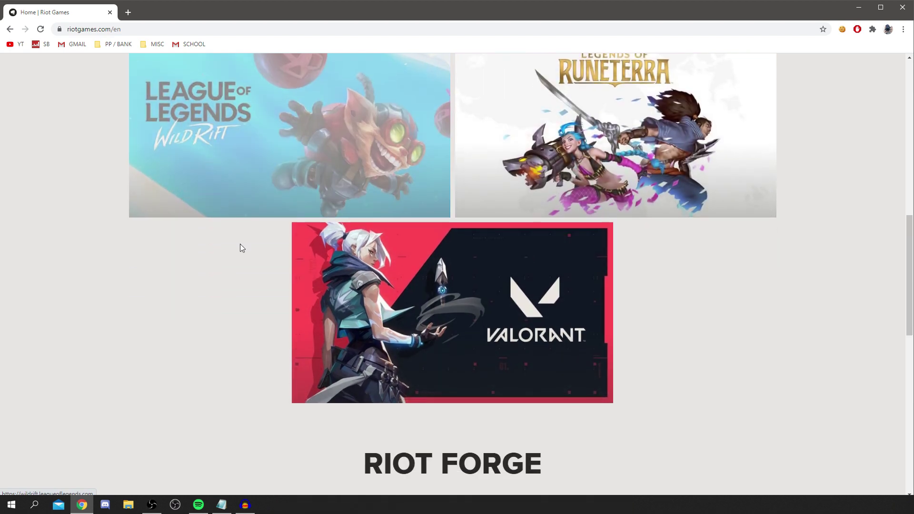
Open the VALORANT official site in a new tab and bring up Get Set Up To Play.
left_click(459, 326)
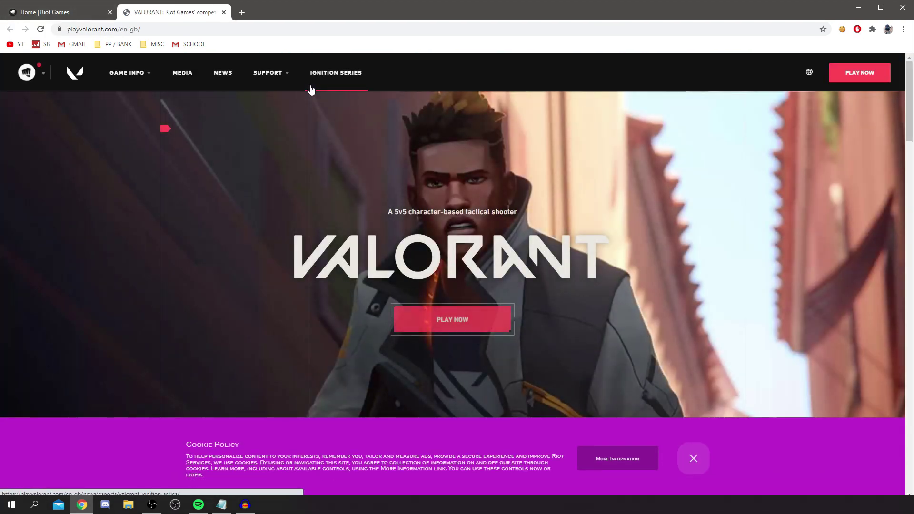
mouse_move(261, 87)
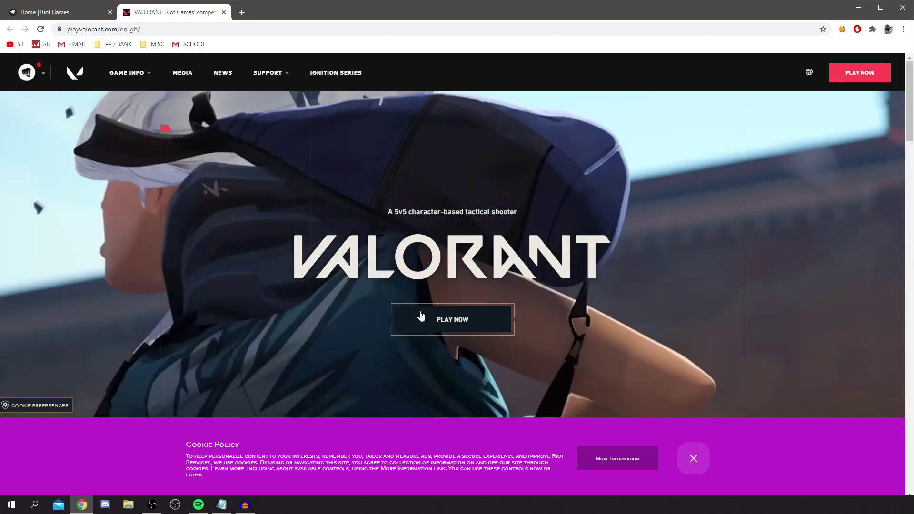
left_click(421, 316)
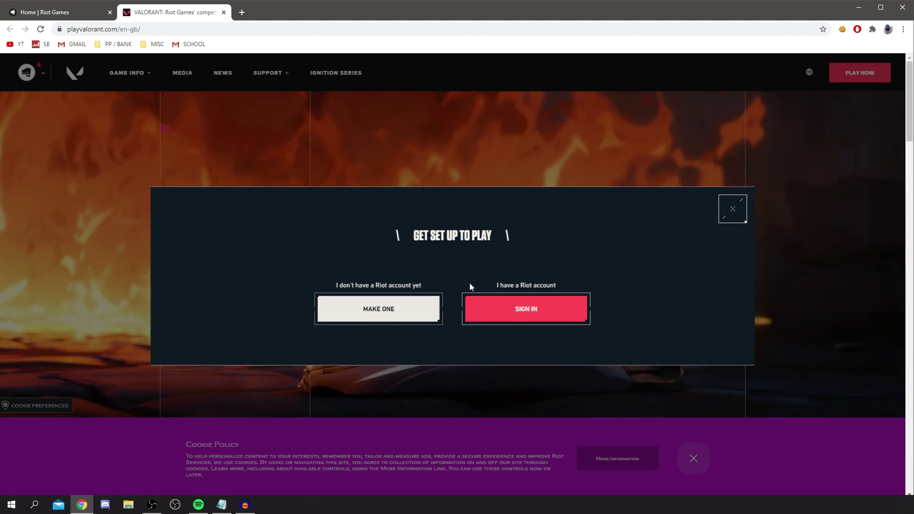
Back out of the Riot sign-in page and choose MAKE ONE to create an account.
left_click(510, 309)
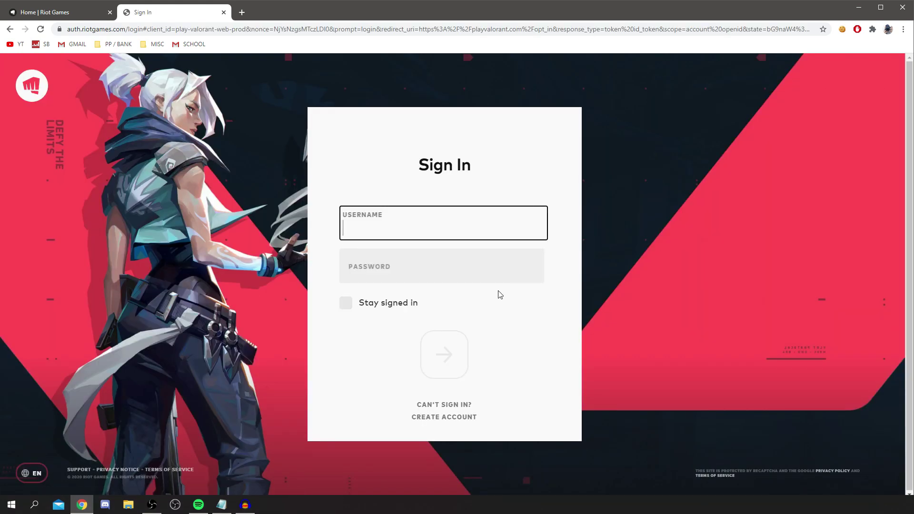
key("alt+Left")
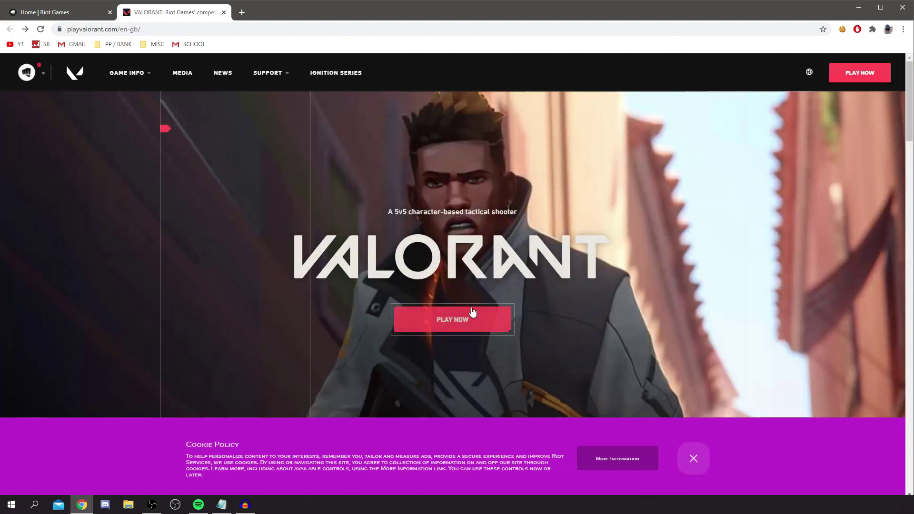
left_click(473, 312)
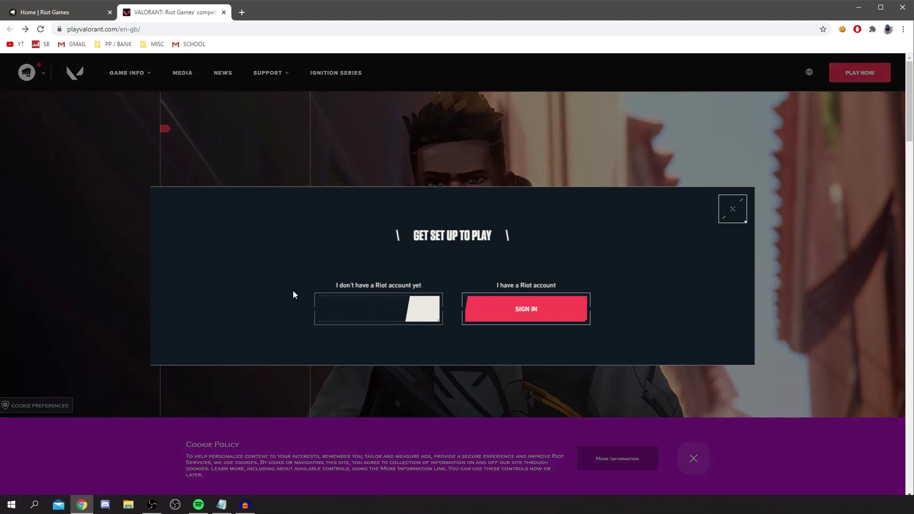
left_click(397, 316)
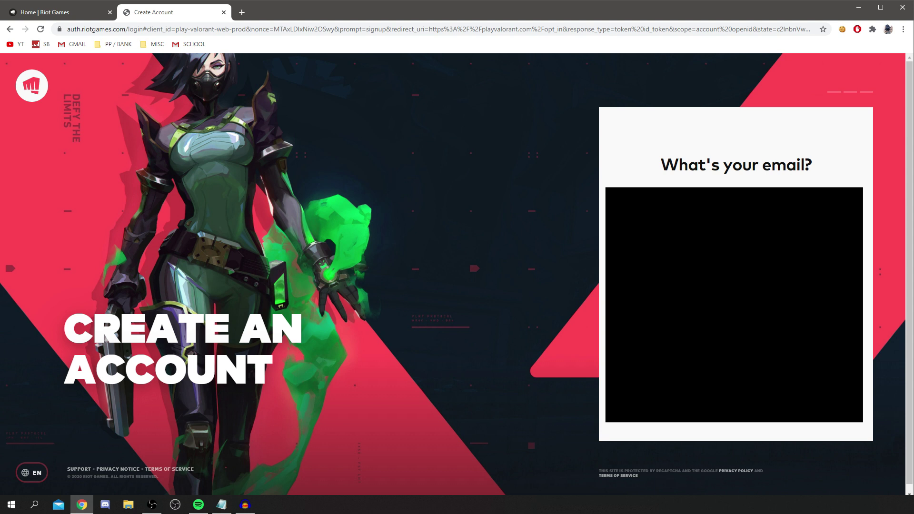
Submit the email with the newsletter left unticked, then submit the birth date.
left_click(636, 297)
left_click(637, 297)
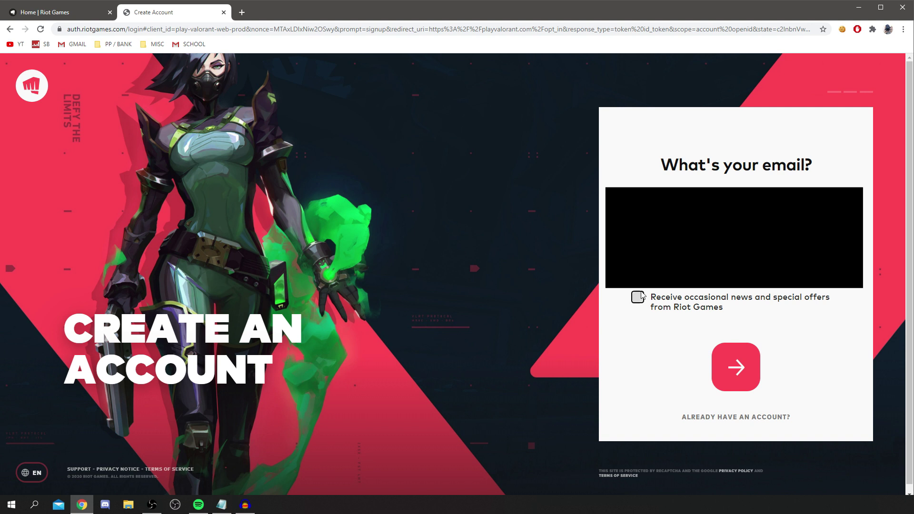
left_click(742, 372)
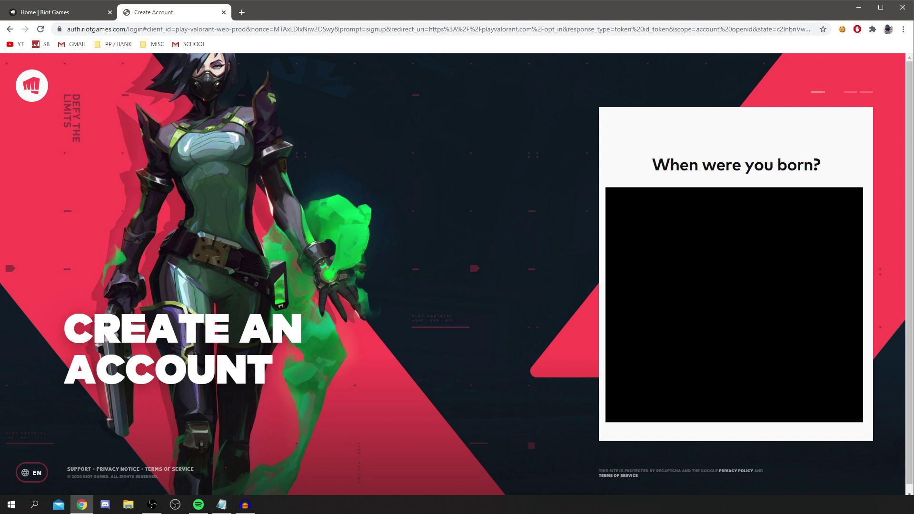
key("Return")
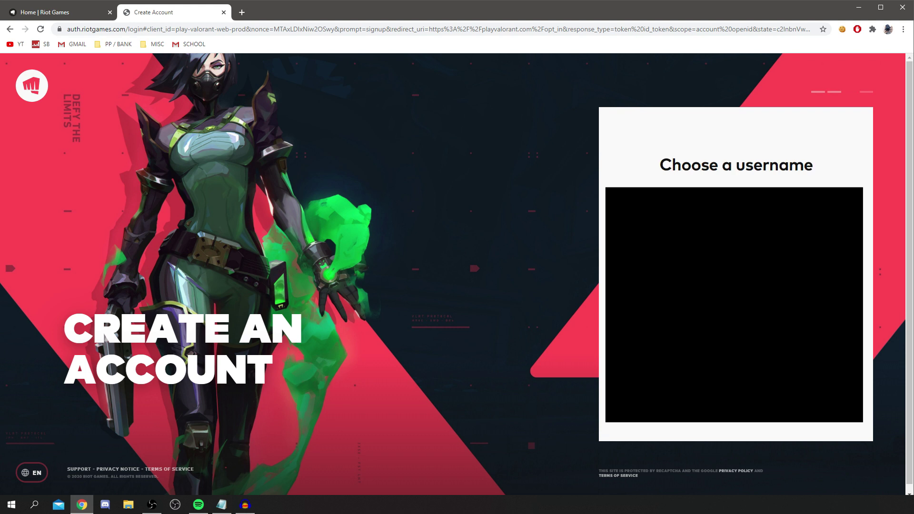
Enter a username and submit the password to create the Riot account.
type("TutorialTucker")
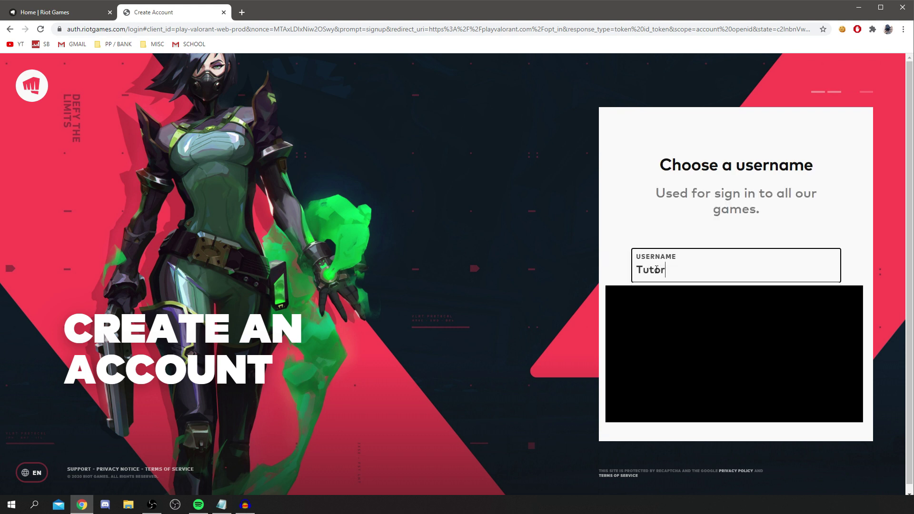
left_click(671, 285)
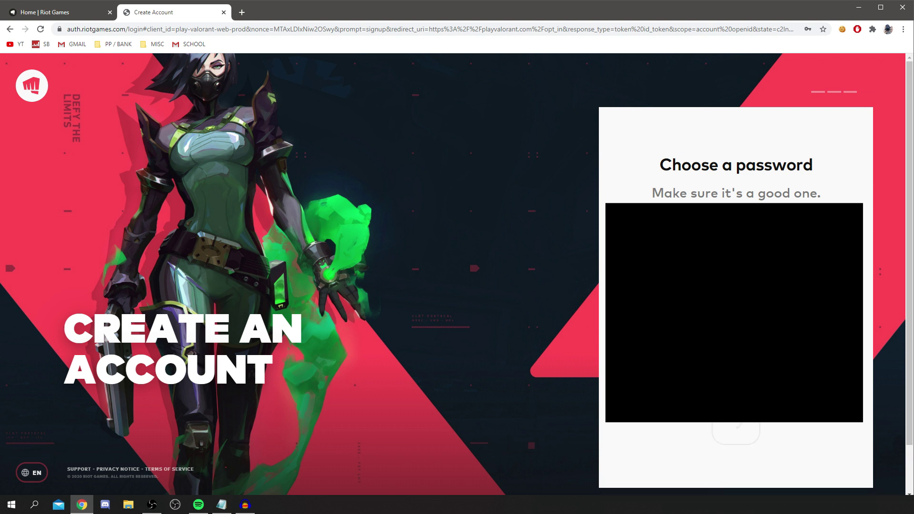
key("Return")
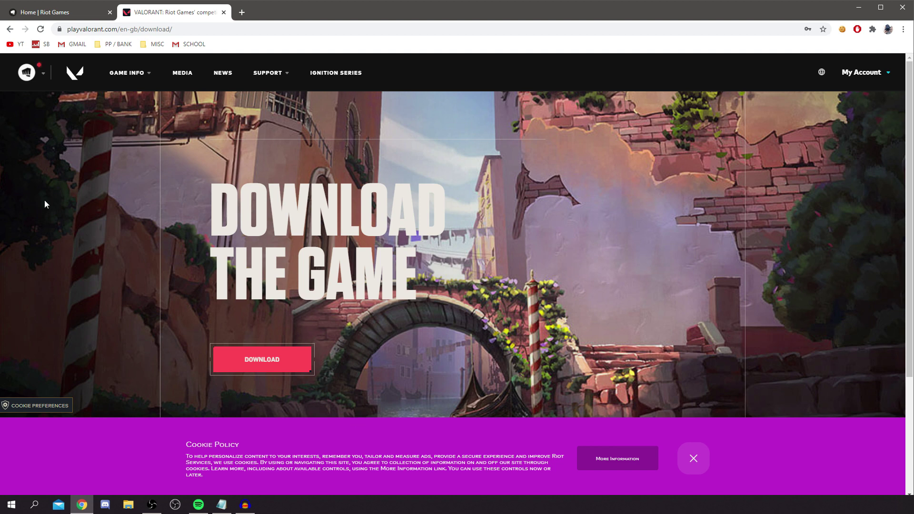
Download Install VALORANT.exe from the download page and launch it.
left_click(265, 364)
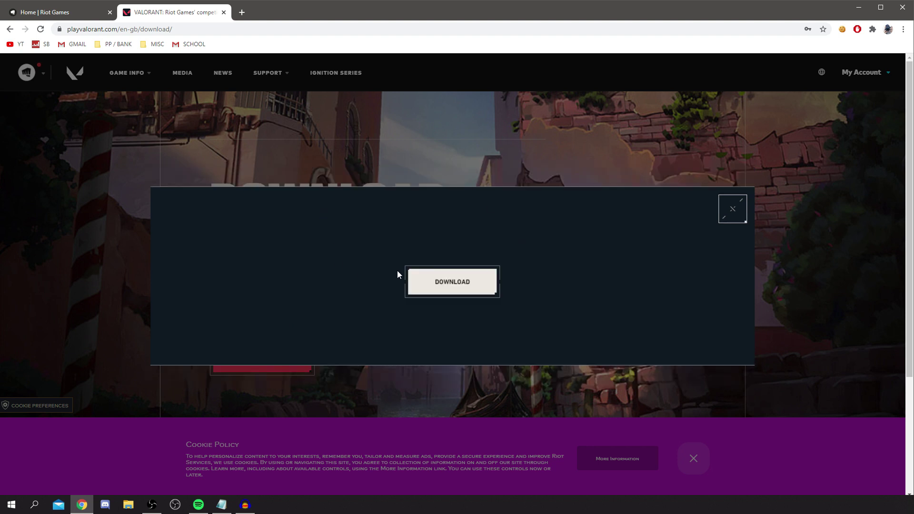
left_click(420, 286)
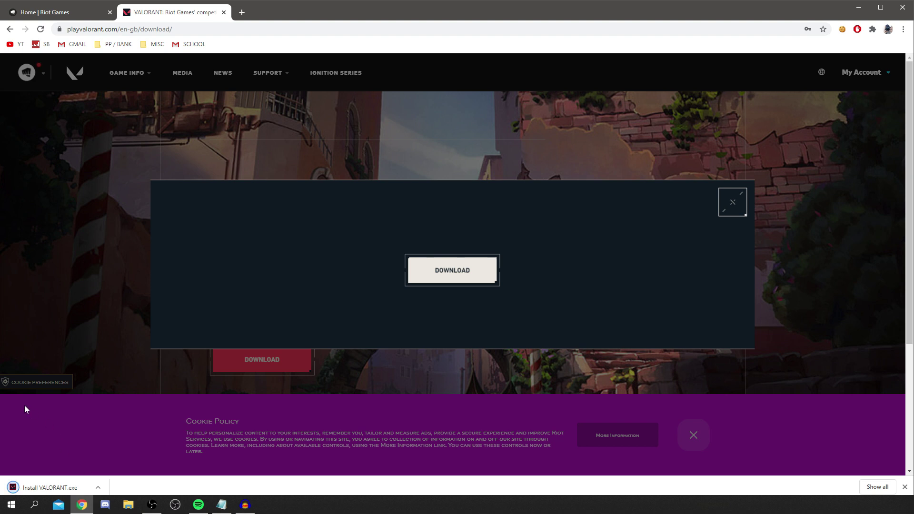
left_click(40, 487)
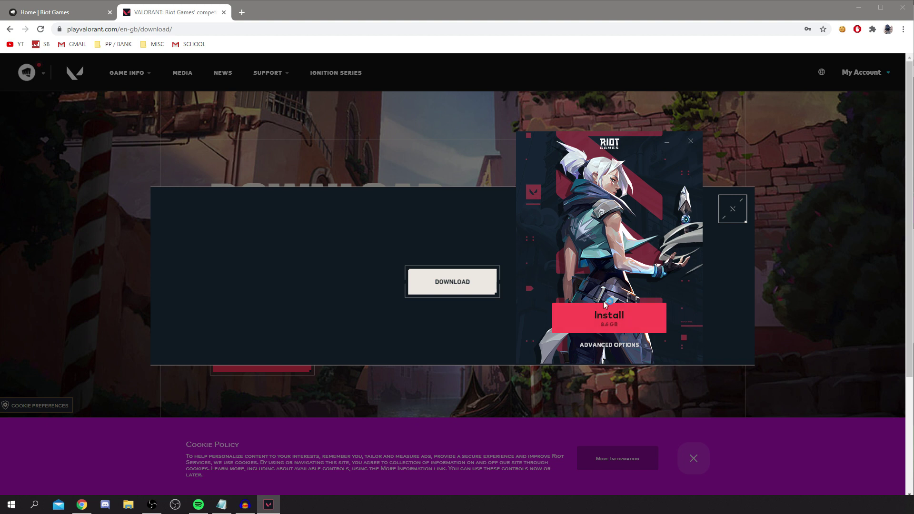
Change the install path to D:\fn\Riot Games in Advanced Options and start installing.
left_click_drag(624, 151, 470, 164)
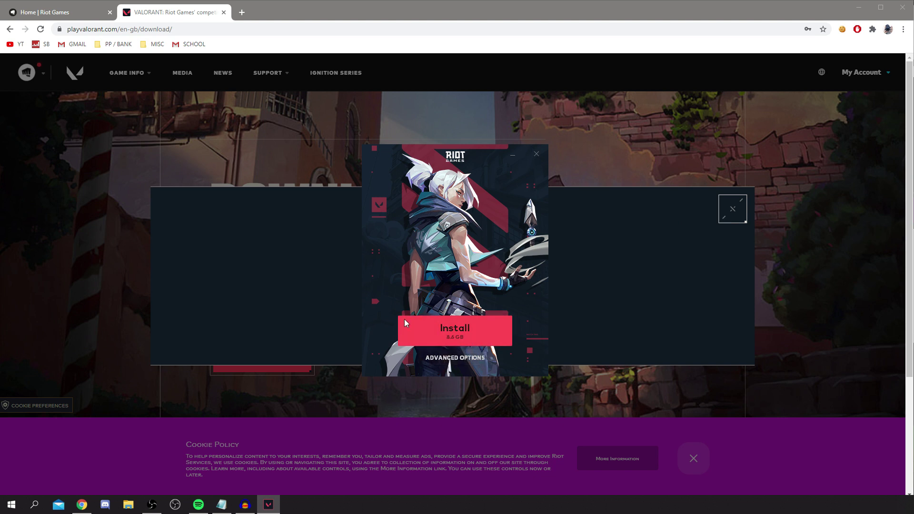
left_click(437, 360)
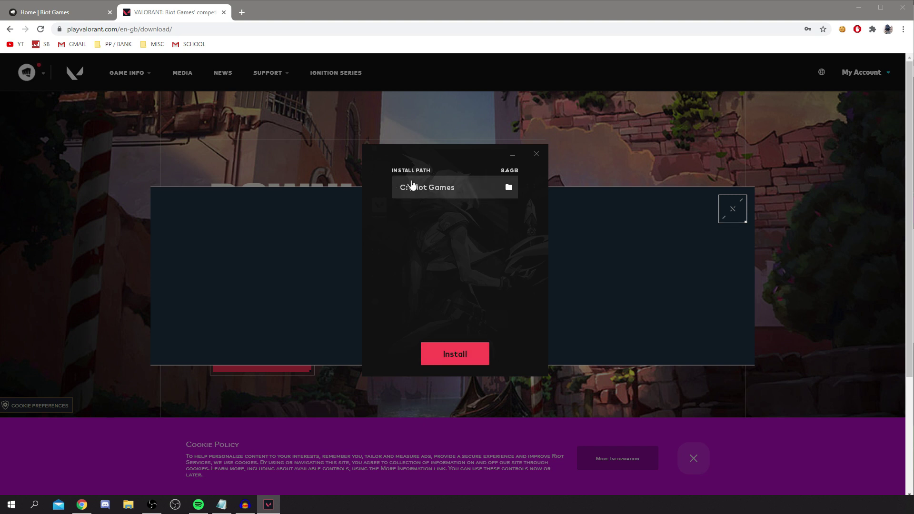
left_click(414, 196)
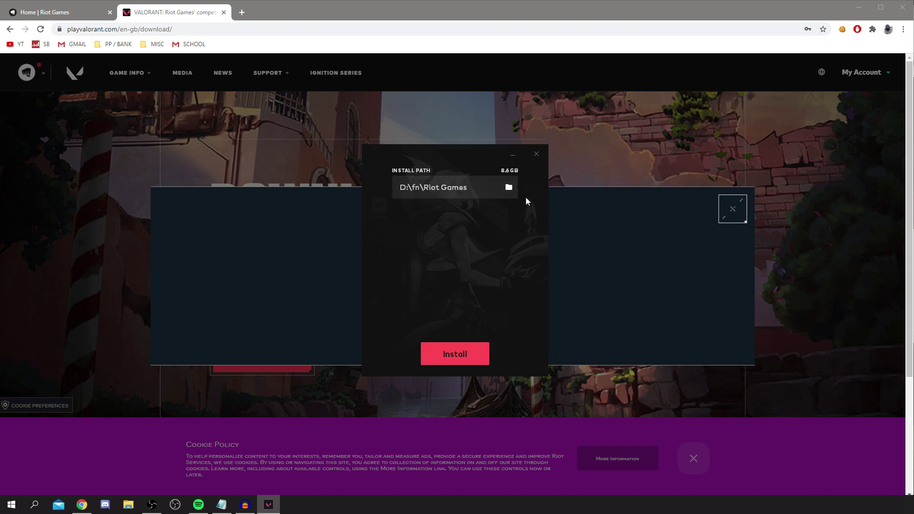
left_click(453, 361)
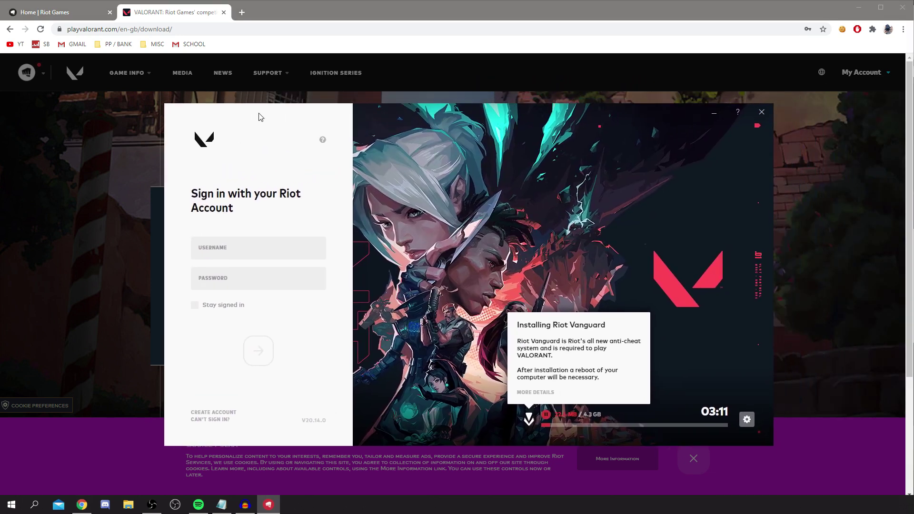
Sign in to Riot Client with the new account's username and password, staying signed in.
left_click(243, 255)
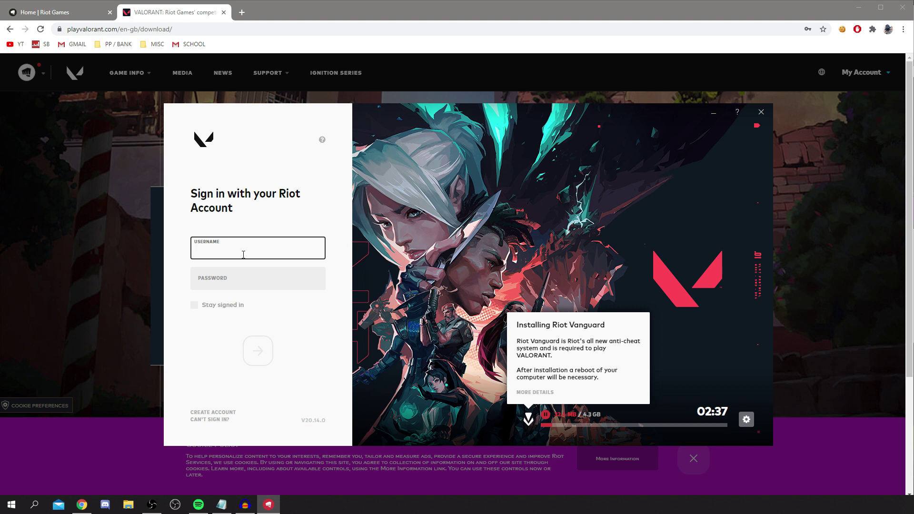
type("TutorialTucker")
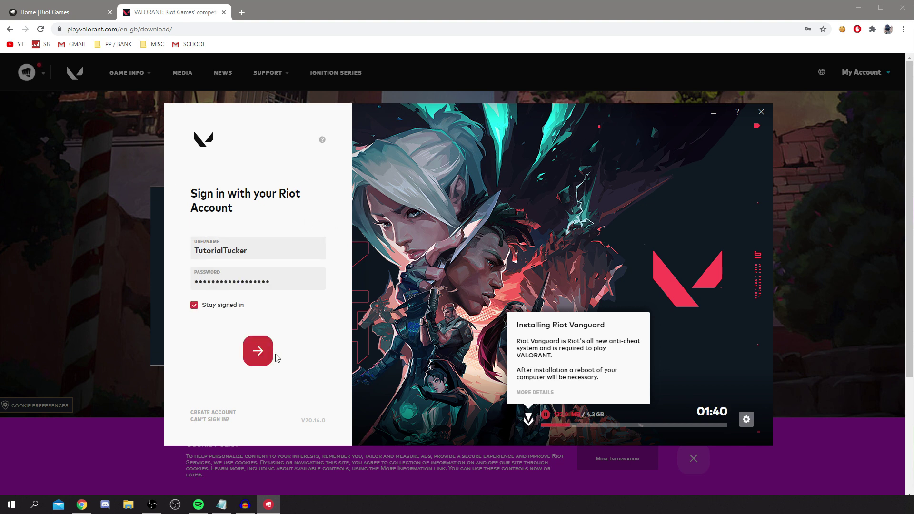
left_click(266, 356)
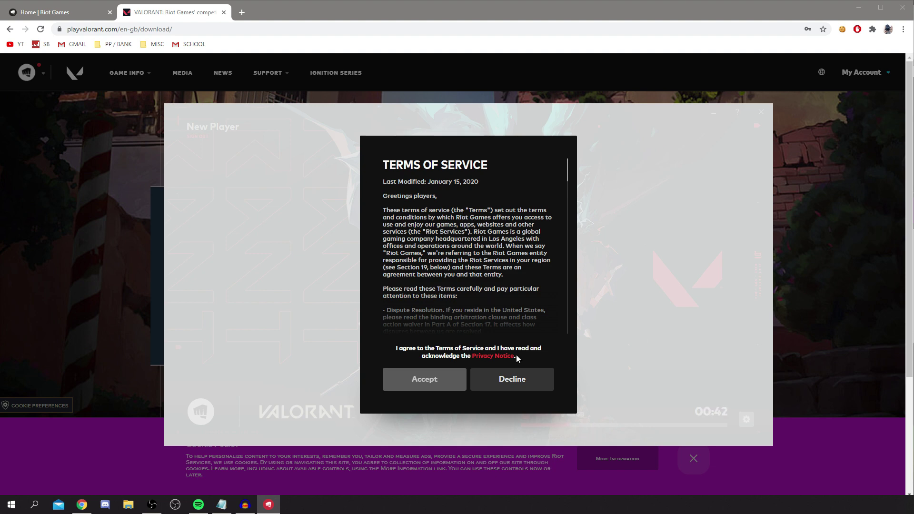
Scroll through the Terms of Service and accept them.
scroll(429, 309, "down", 20)
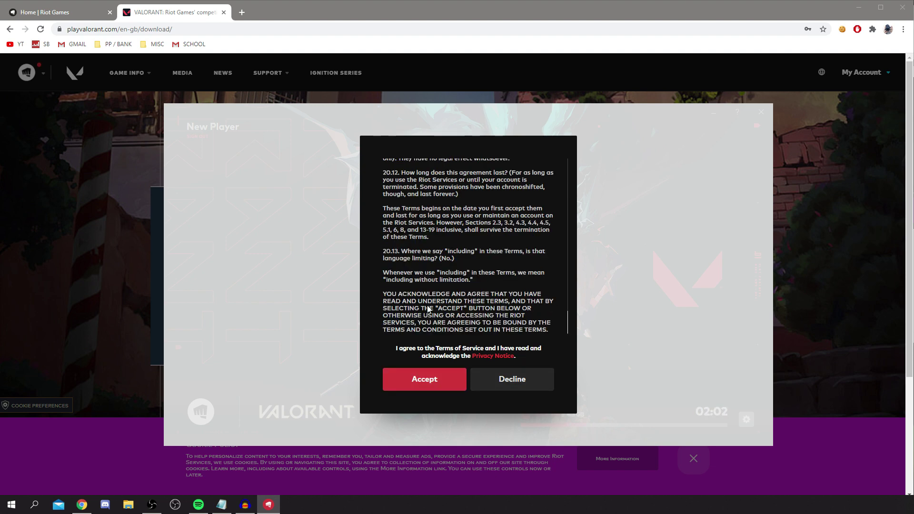
left_click(431, 378)
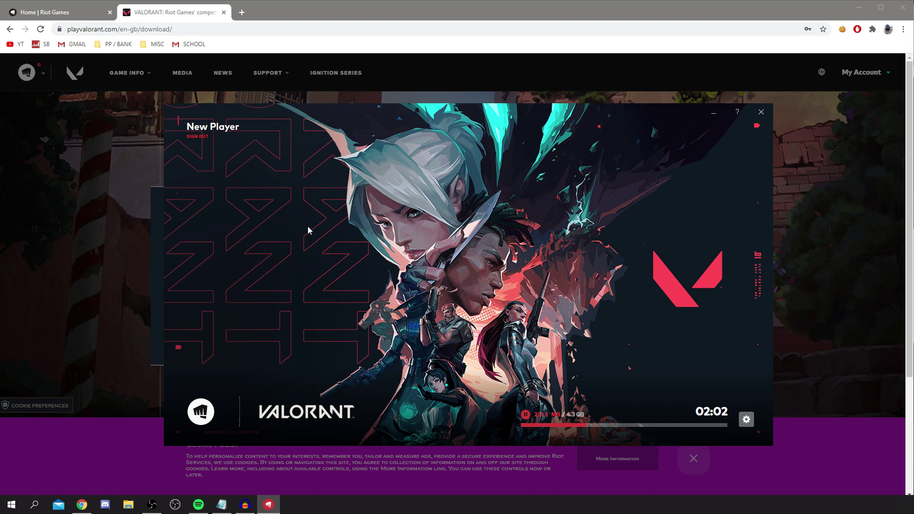